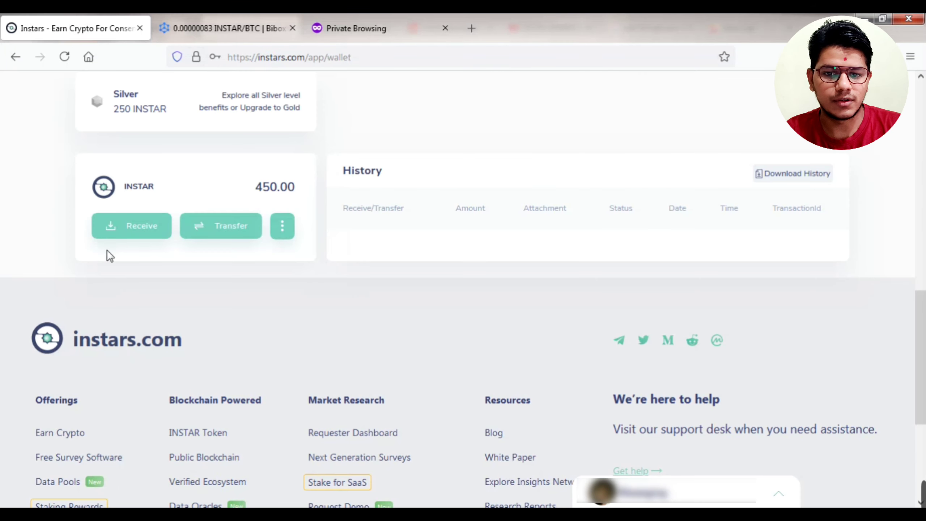
Glance at the Bibox tab, then return to the Instars wallet showing 450 INSTAR.
{"action": "left_click", "coordinate": [221, 29]}
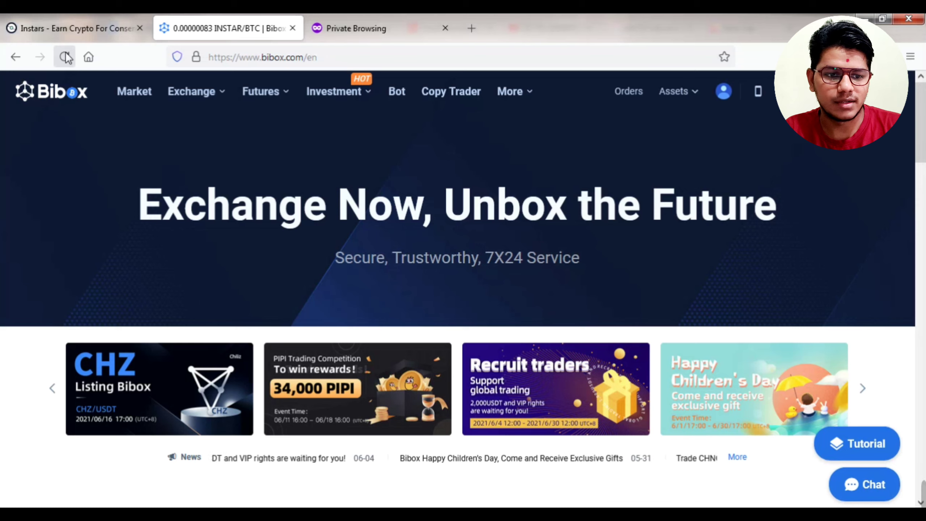
{"action": "left_click", "coordinate": [59, 28]}
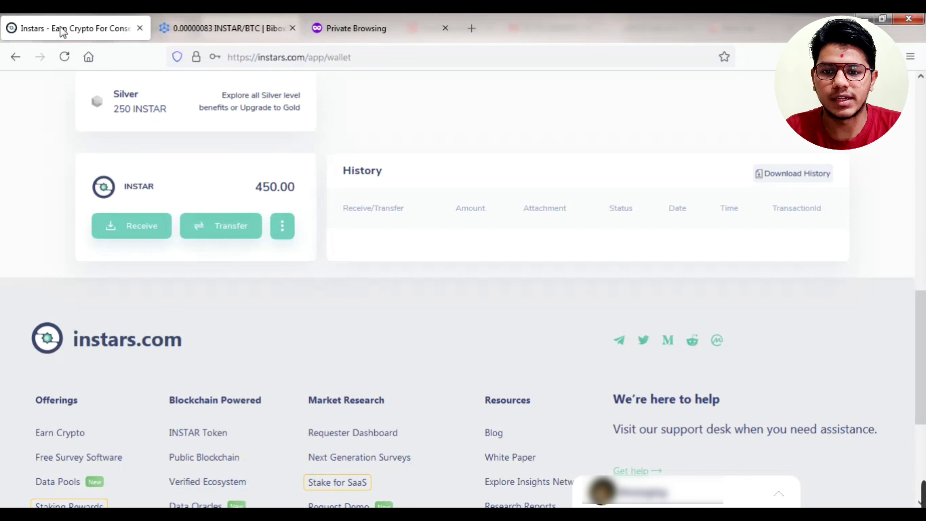
On Bibox, go to the Wallet entry under the Assets menu to list wallet balances.
{"action": "left_click", "coordinate": [204, 29]}
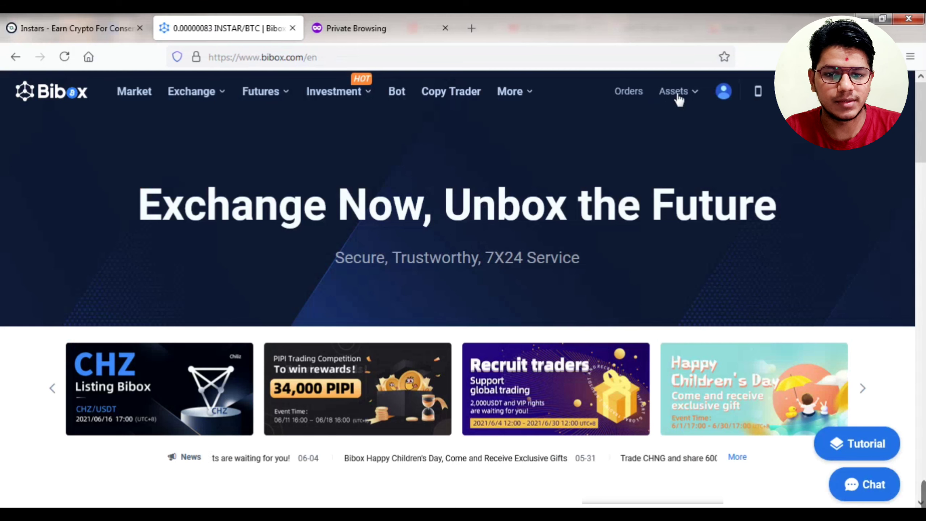
{"action": "mouse_move", "coordinate": [675, 92]}
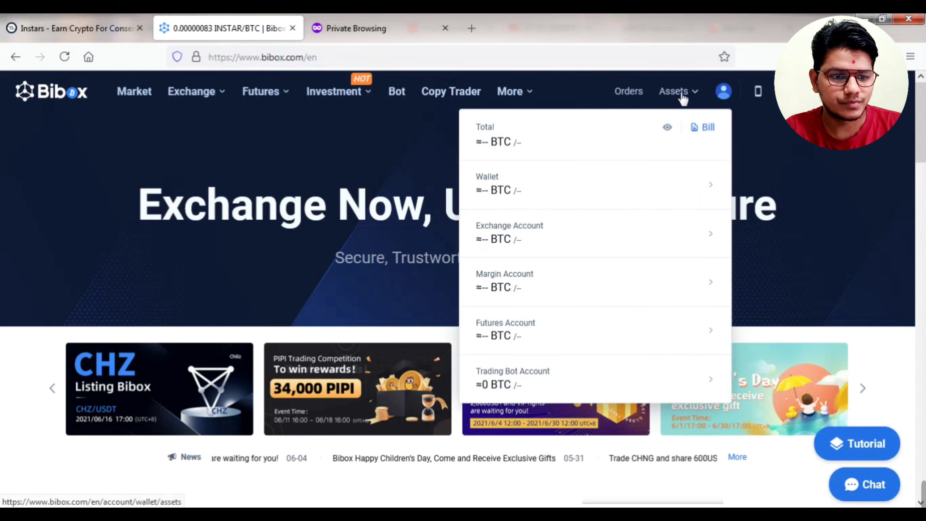
{"action": "left_click", "coordinate": [510, 191]}
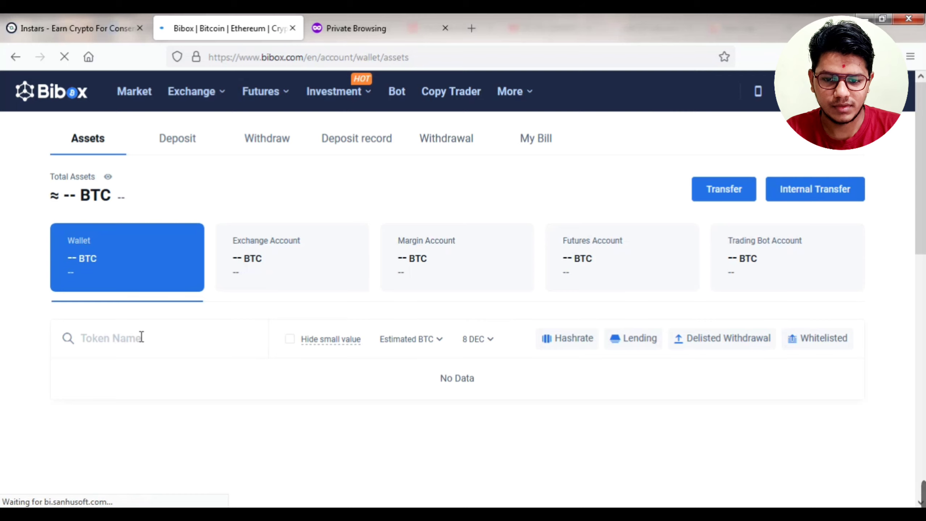
Filter the Bibox asset list by 'Instar' and open the INSTAR deposit page.
{"action": "left_click", "coordinate": [107, 333]}
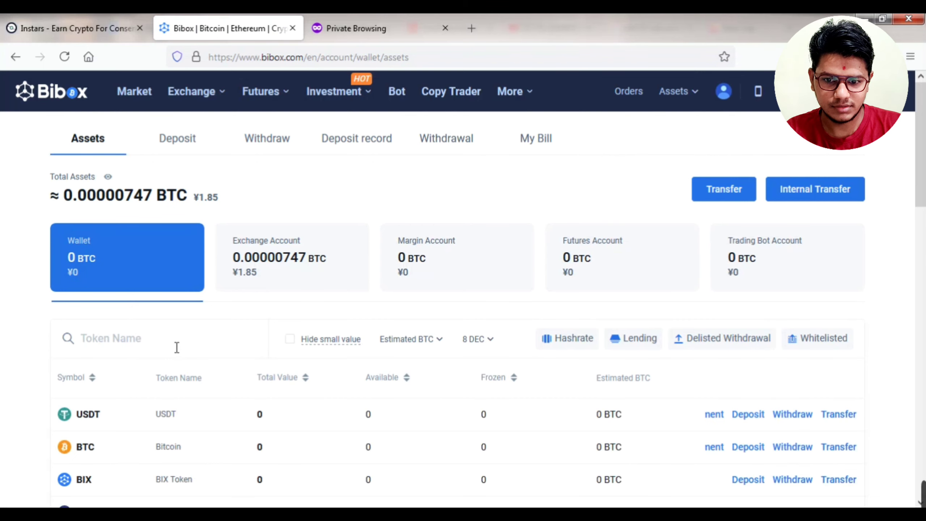
{"action": "left_click", "coordinate": [120, 339]}
{"action": "type", "text": "Instar"}
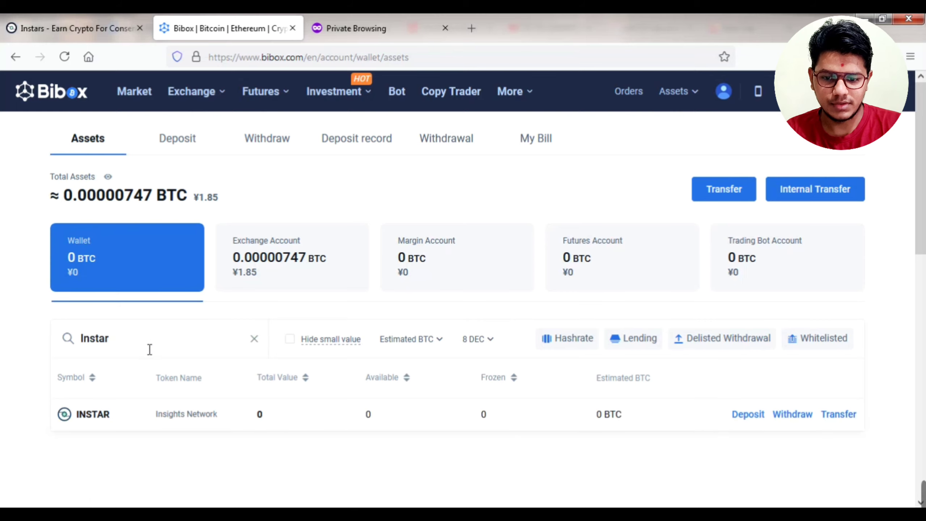
{"action": "left_click", "coordinate": [746, 417]}
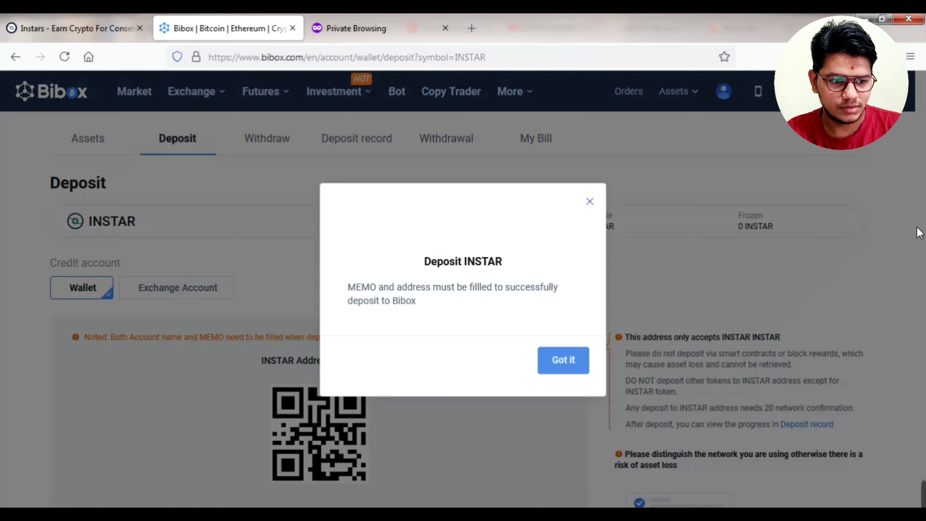
Dismiss the memo notice and scroll down to the INSTAR deposit account name.
{"action": "left_click", "coordinate": [547, 363]}
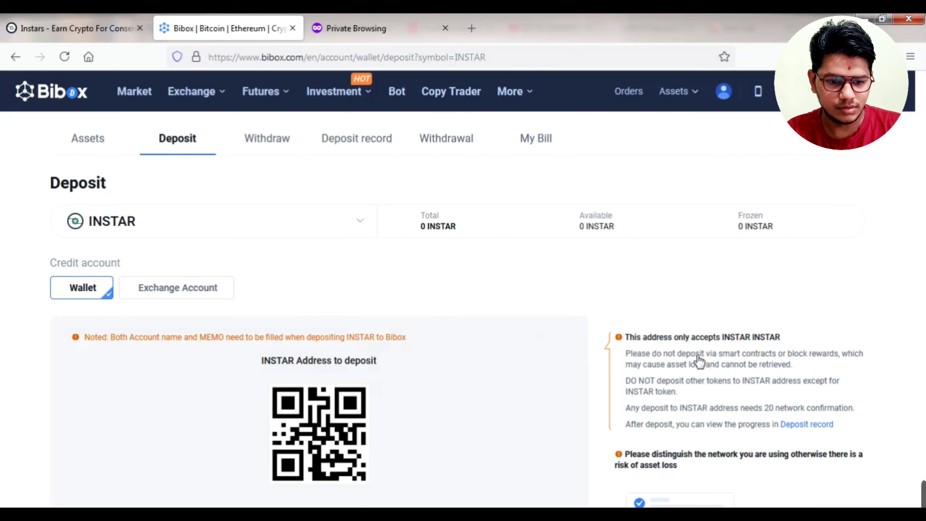
{"action": "scroll", "coordinate": [918, 241], "scroll_direction": "down", "scroll_amount": 2}
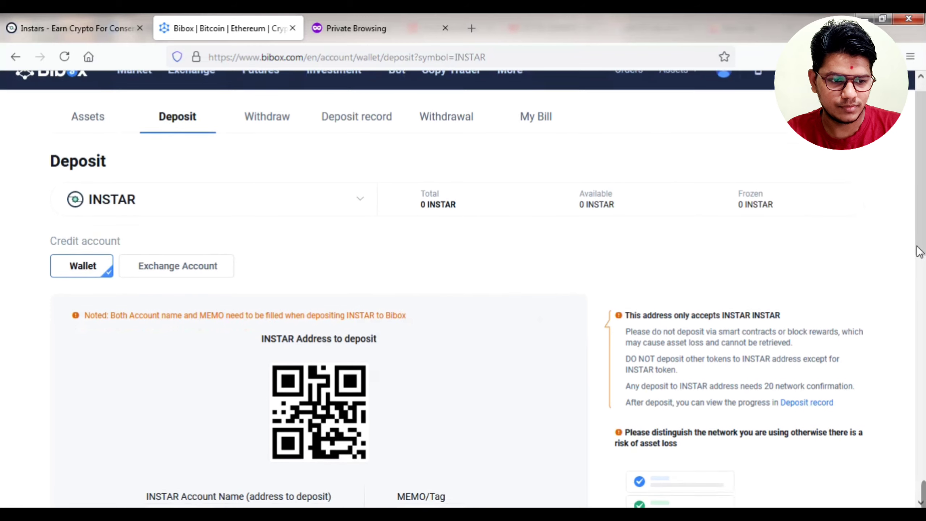
{"action": "scroll", "coordinate": [909, 299], "scroll_direction": "down", "scroll_amount": 3}
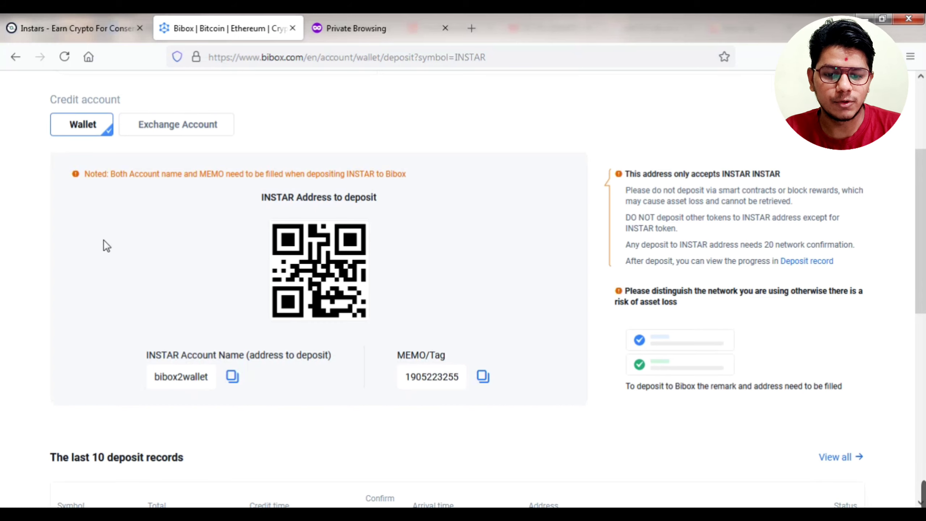
{"action": "left_click", "coordinate": [91, 28]}
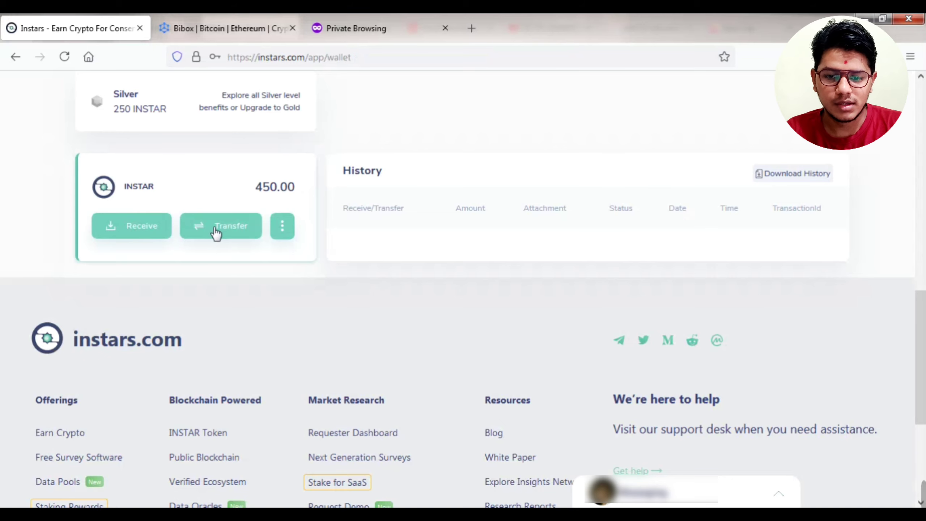
{"action": "left_click", "coordinate": [226, 28]}
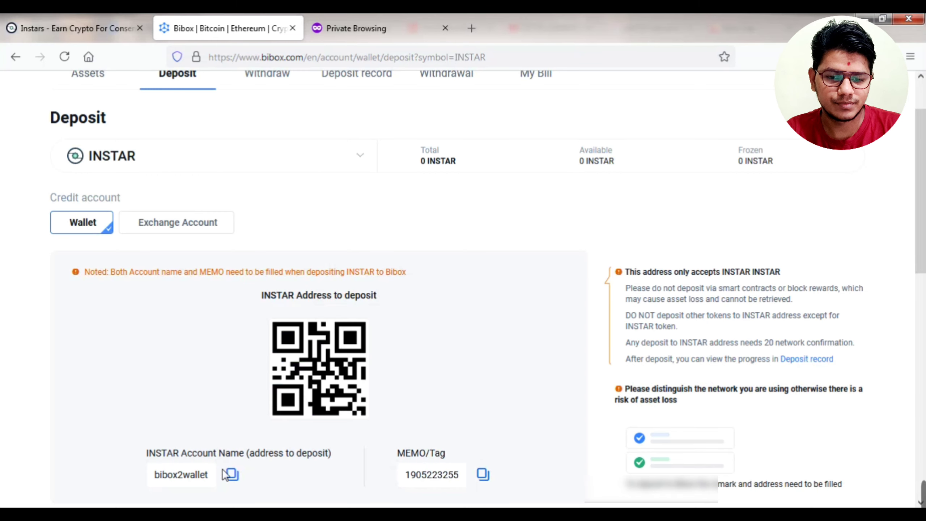
Copy the Bibox deposit account name and paste it as recipient in a new Instars transfer.
{"action": "left_click", "coordinate": [232, 475]}
{"action": "left_click", "coordinate": [233, 476]}
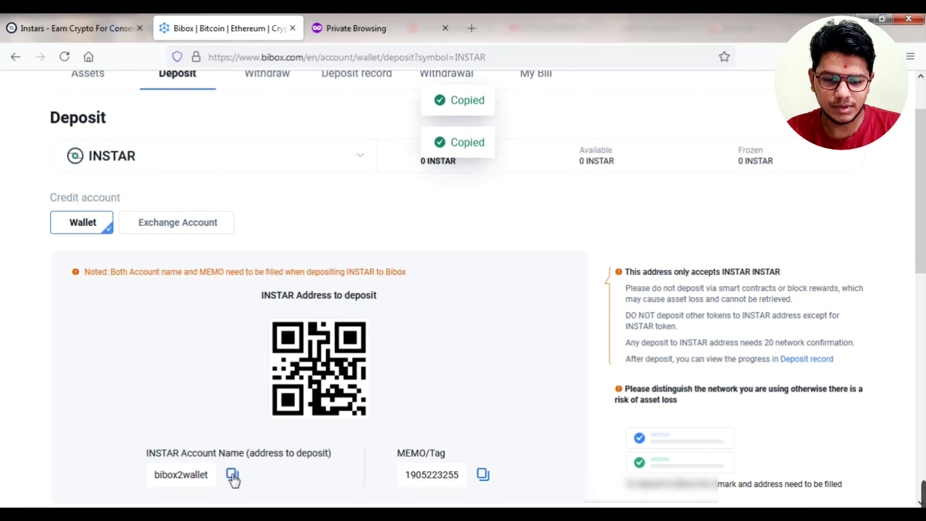
{"action": "left_click", "coordinate": [233, 475]}
{"action": "left_click", "coordinate": [233, 475]}
{"action": "left_click", "coordinate": [233, 476]}
{"action": "left_click", "coordinate": [87, 30]}
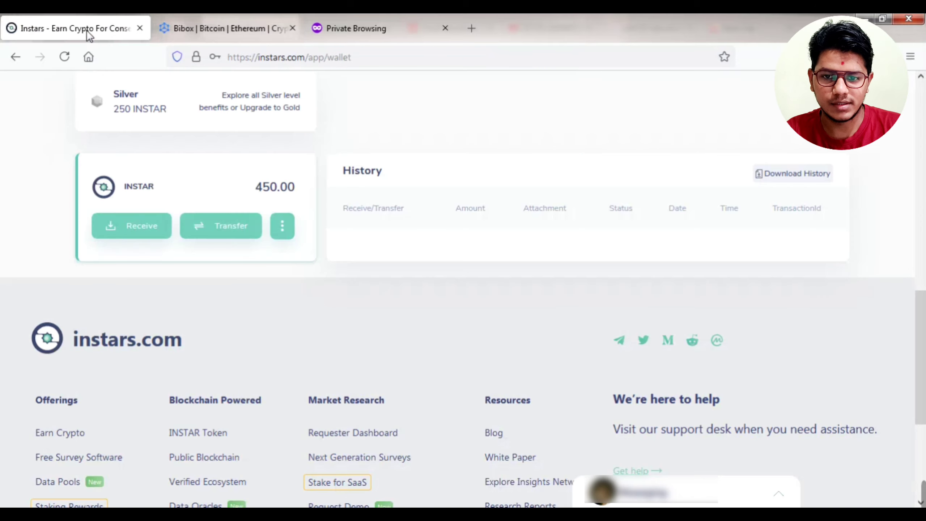
{"action": "left_click", "coordinate": [227, 229]}
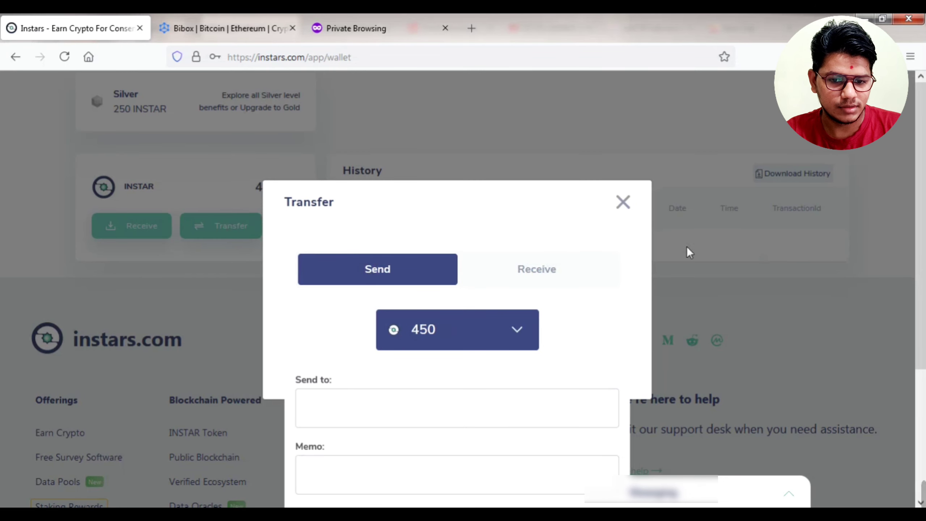
{"action": "scroll", "coordinate": [921, 255], "scroll_direction": "down", "scroll_amount": 3}
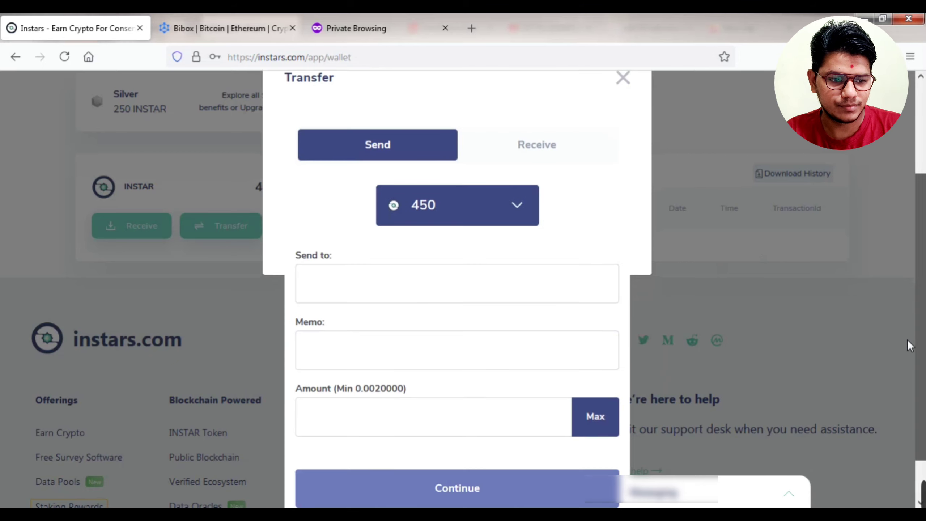
{"action": "left_click", "coordinate": [425, 286]}
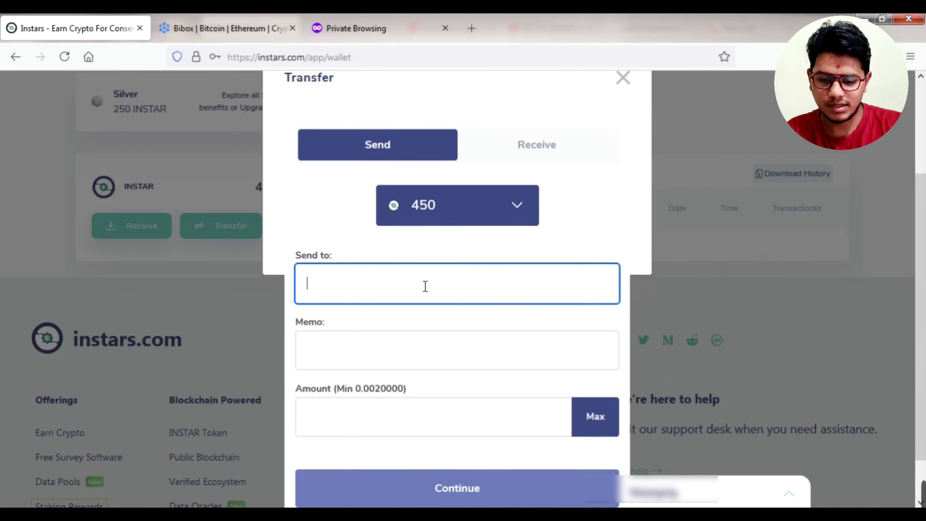
{"action": "key", "text": "ctrl+v"}
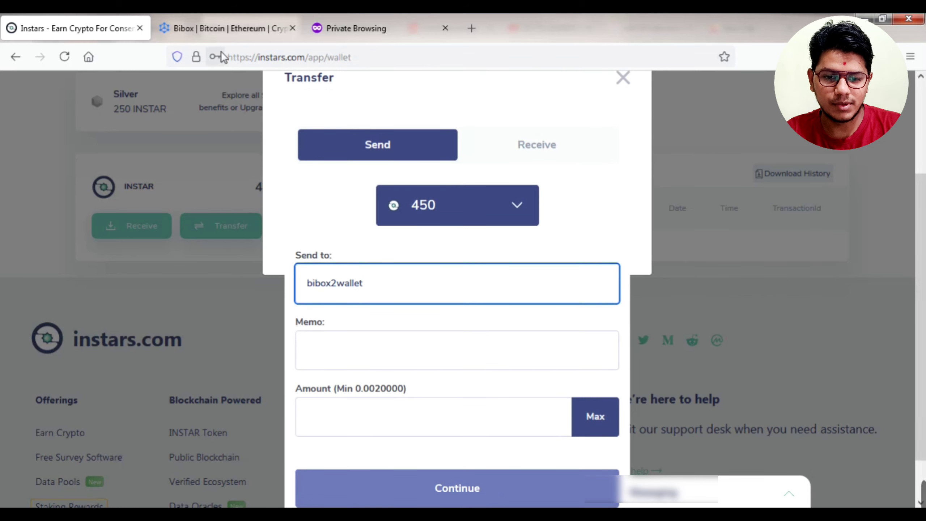
Copy the Bibox deposit MEMO/Tag and paste it into the transfer's Memo field.
{"action": "left_click", "coordinate": [220, 29]}
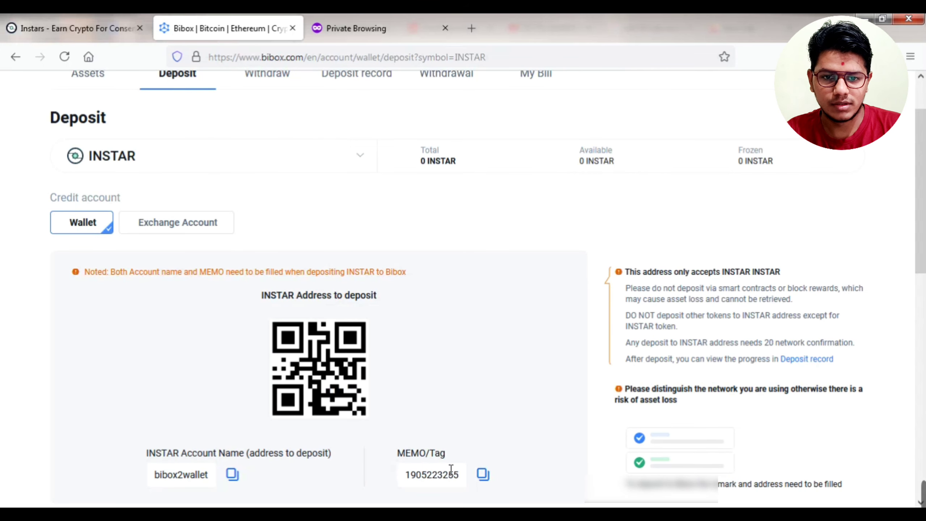
{"action": "left_click", "coordinate": [483, 475]}
{"action": "left_click", "coordinate": [483, 474]}
{"action": "left_click", "coordinate": [483, 474]}
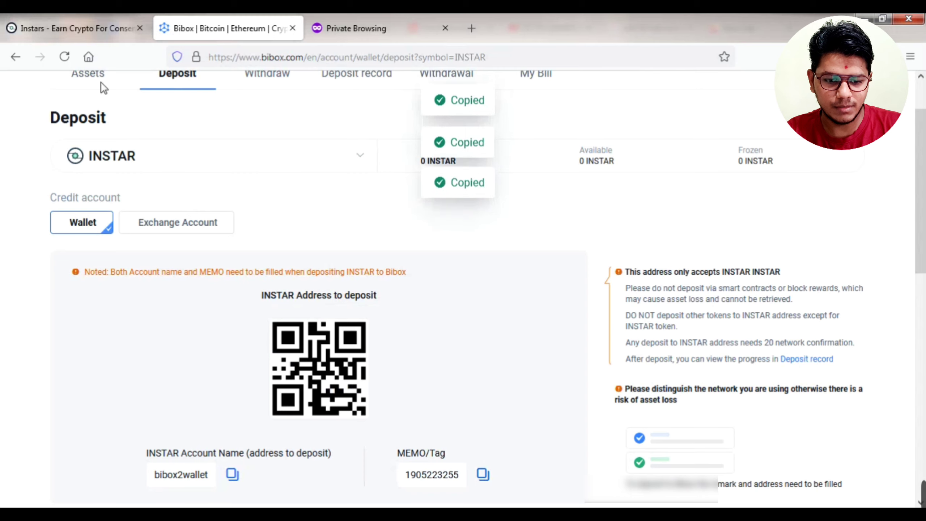
{"action": "left_click", "coordinate": [79, 27]}
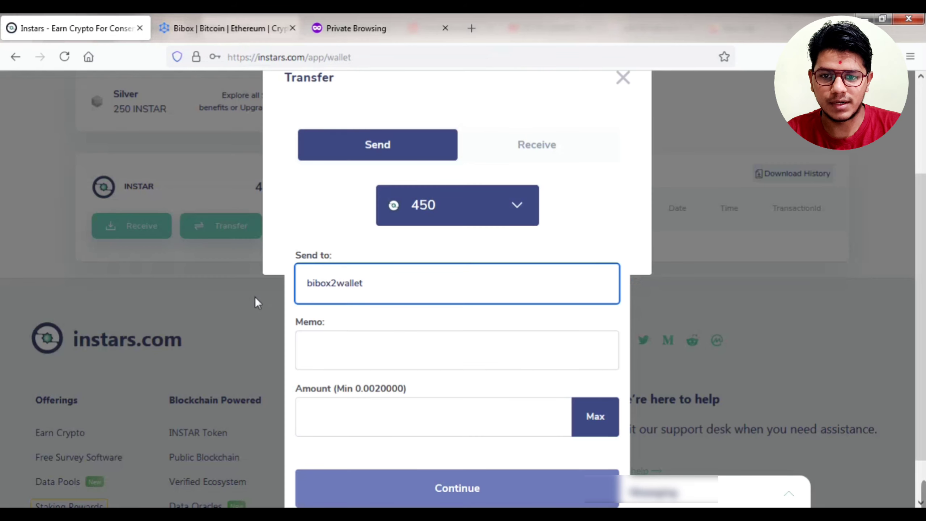
{"action": "left_click", "coordinate": [337, 349]}
{"action": "key", "text": "ctrl+v"}
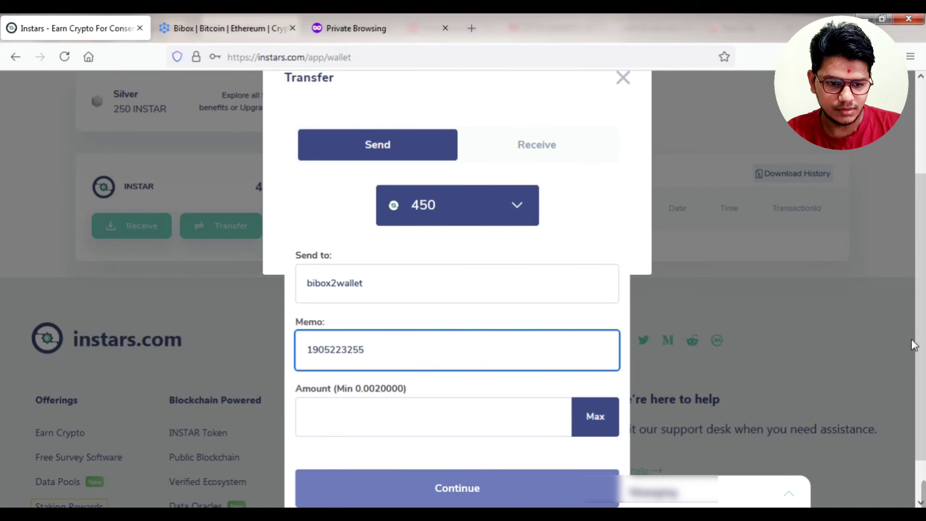
{"action": "scroll", "coordinate": [622, 354], "scroll_direction": "down", "scroll_amount": 1}
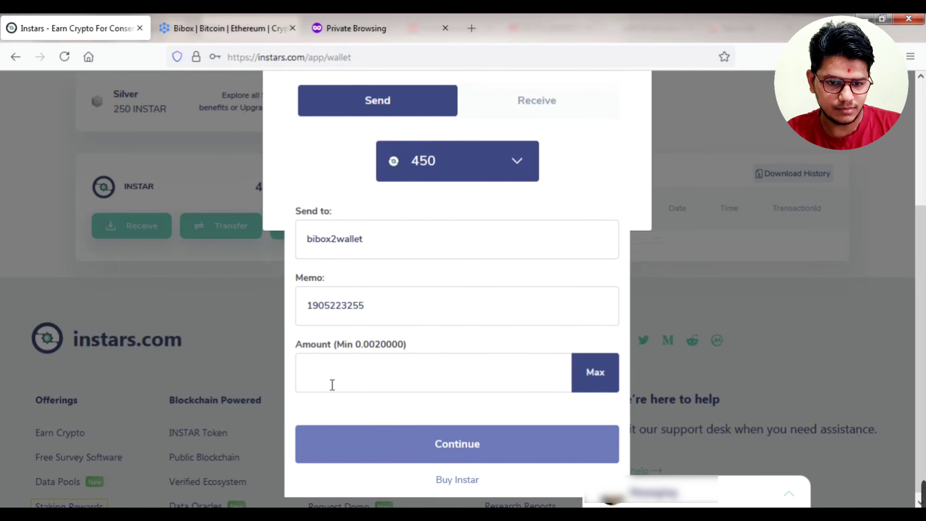
Send 10 INSTAR, confirming with the emailed two-factor verification code.
{"action": "left_click", "coordinate": [321, 384]}
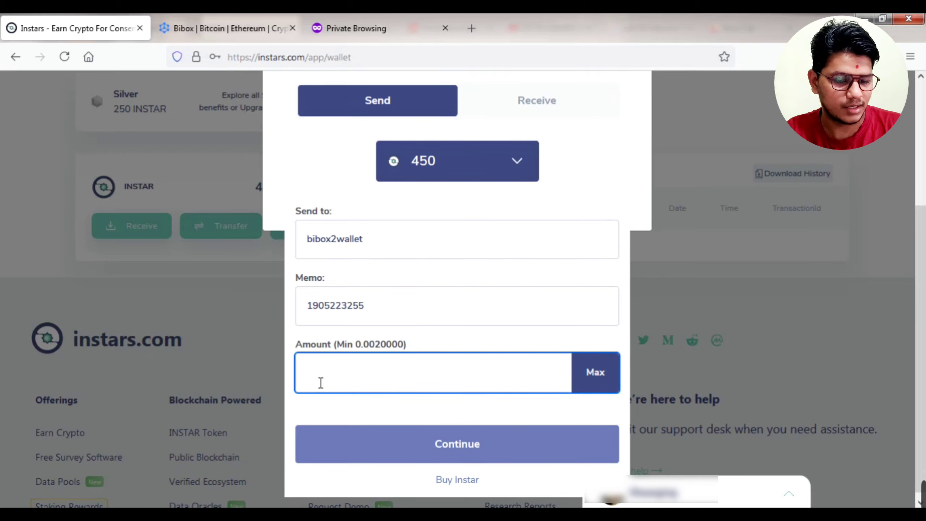
{"action": "type", "text": "10"}
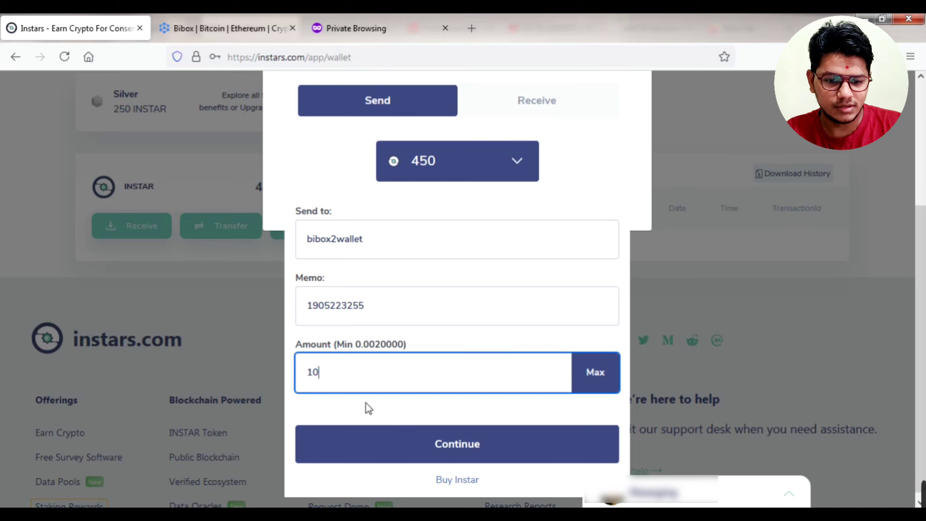
{"action": "left_click", "coordinate": [452, 459]}
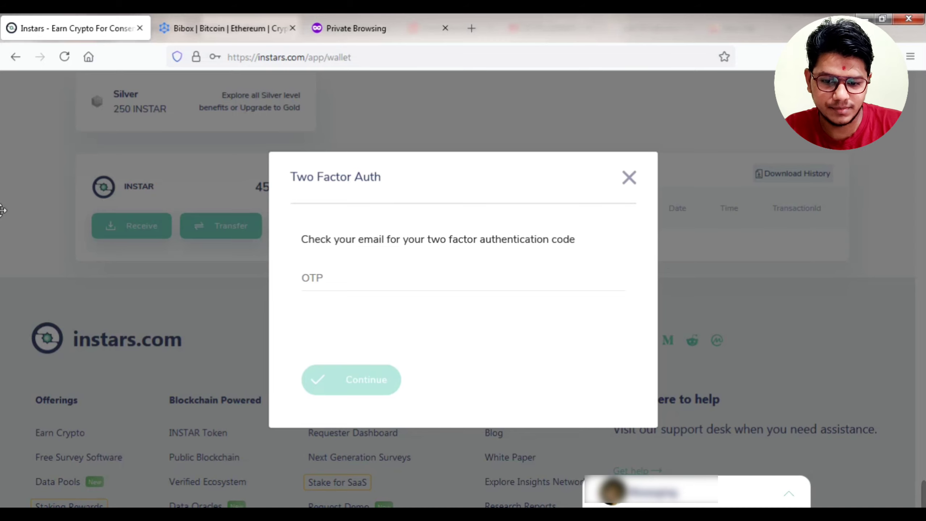
{"action": "left_click", "coordinate": [360, 285]}
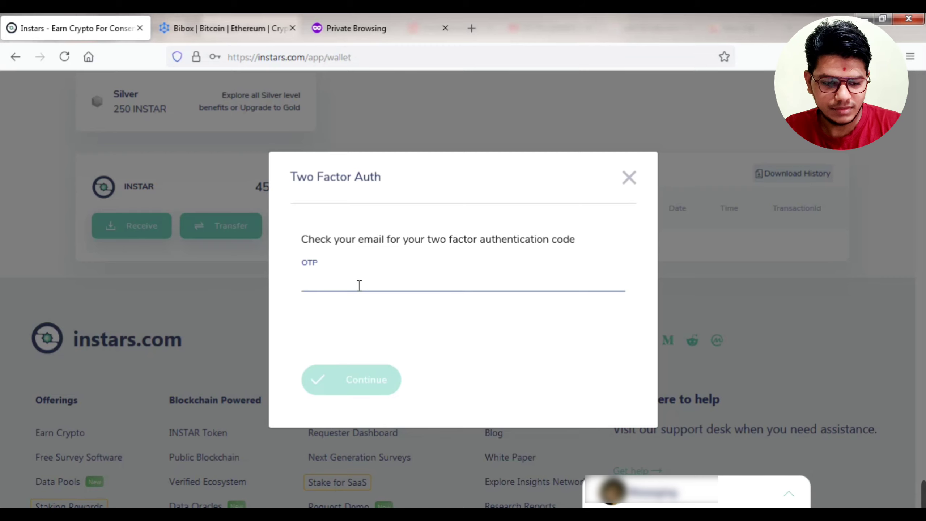
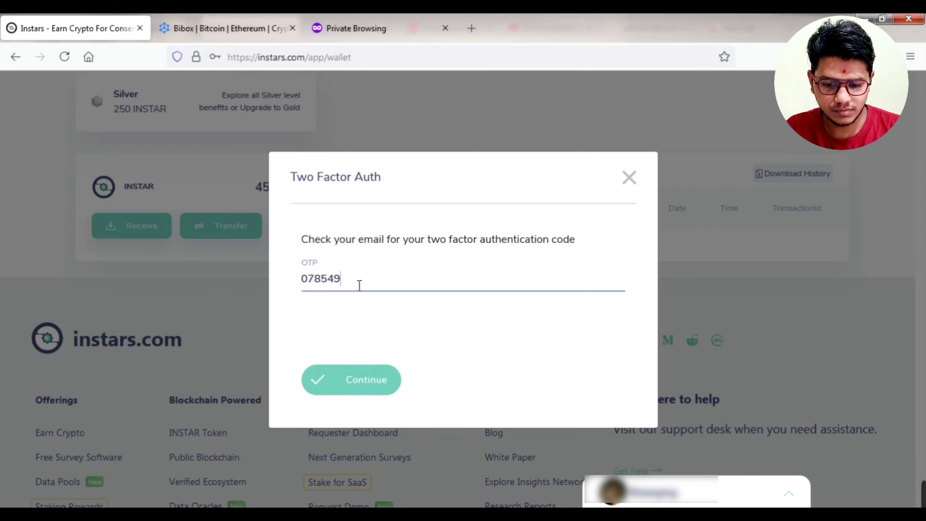
{"action": "left_click", "coordinate": [351, 380]}
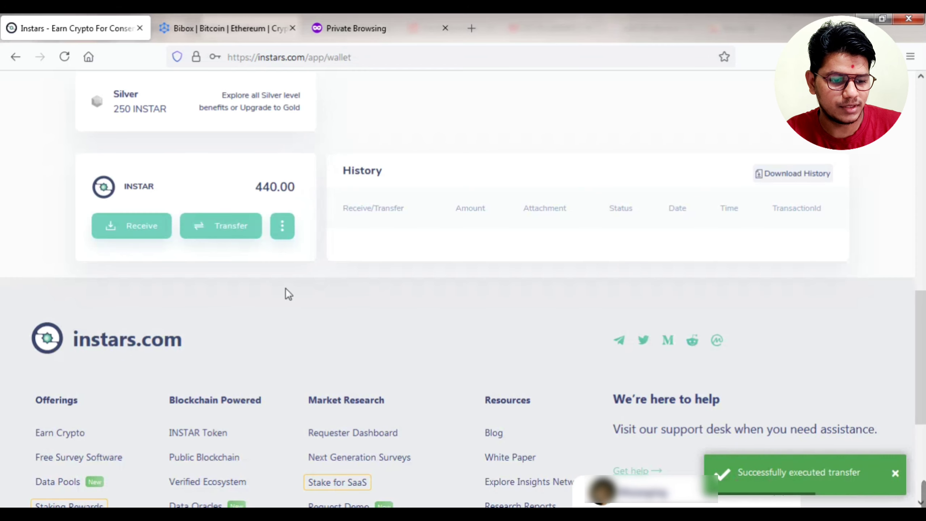
Open Bibox's full deposit record list via View all and reload it.
{"action": "left_click", "coordinate": [219, 29]}
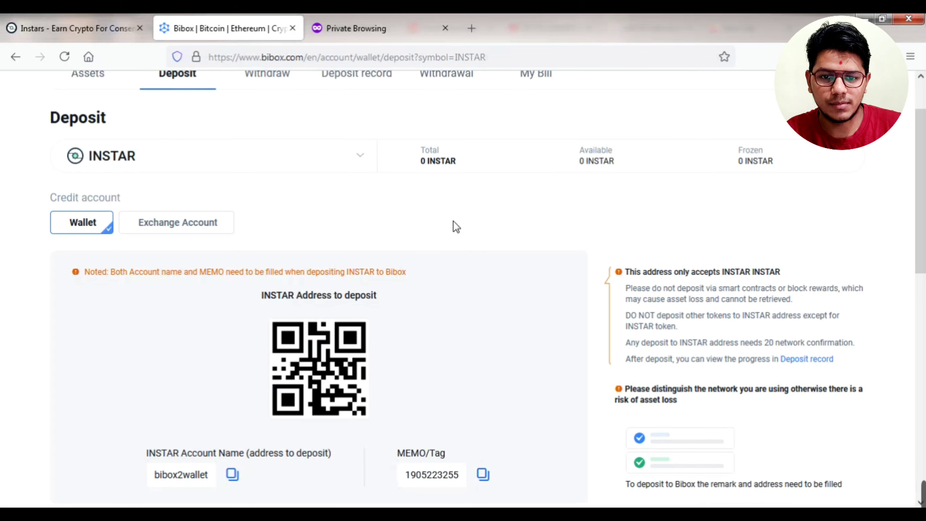
{"action": "scroll", "coordinate": [455, 226], "scroll_direction": "up", "scroll_amount": 2}
{"action": "scroll", "coordinate": [514, 182], "scroll_direction": "down", "scroll_amount": 7}
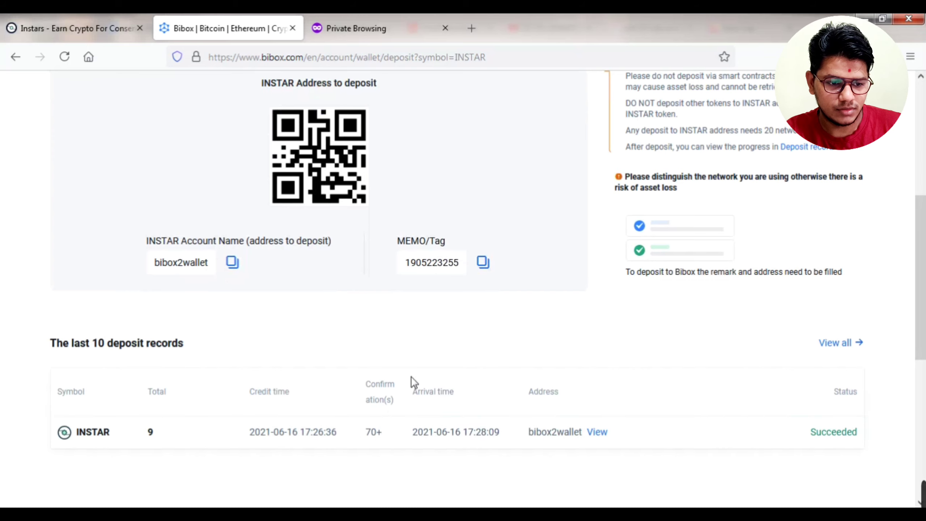
{"action": "left_click", "coordinate": [836, 345]}
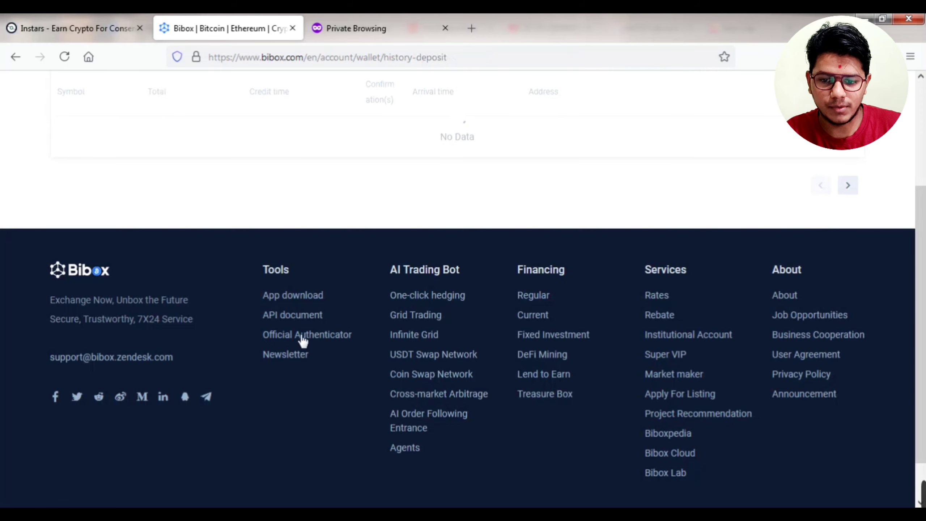
{"action": "scroll", "coordinate": [525, 317], "scroll_direction": "up", "scroll_amount": 4}
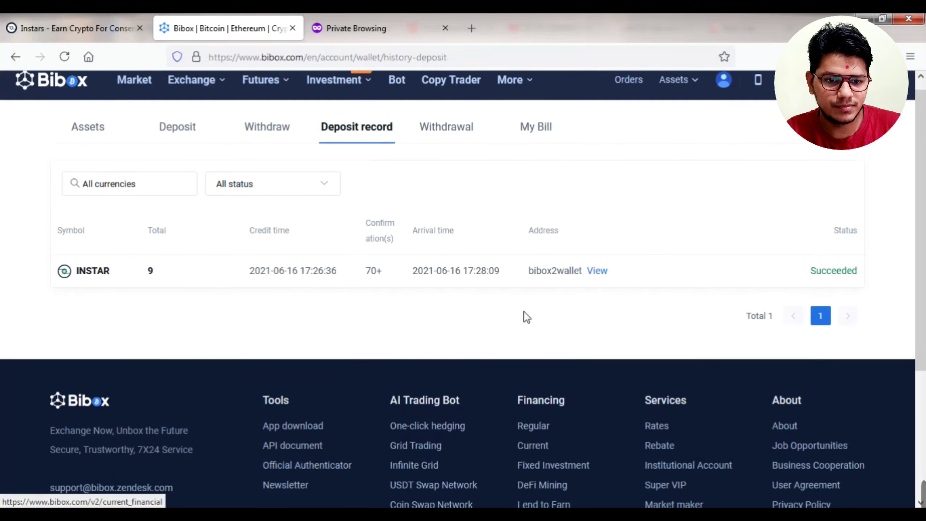
{"action": "left_click", "coordinate": [64, 58]}
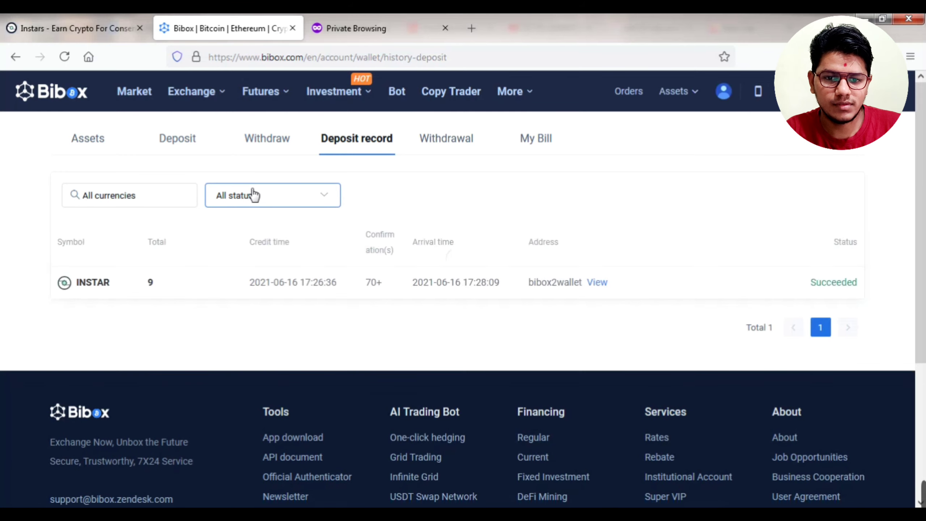
{"action": "scroll", "coordinate": [453, 288], "scroll_direction": "down", "scroll_amount": 2}
{"action": "scroll", "coordinate": [423, 269], "scroll_direction": "up", "scroll_amount": 2}
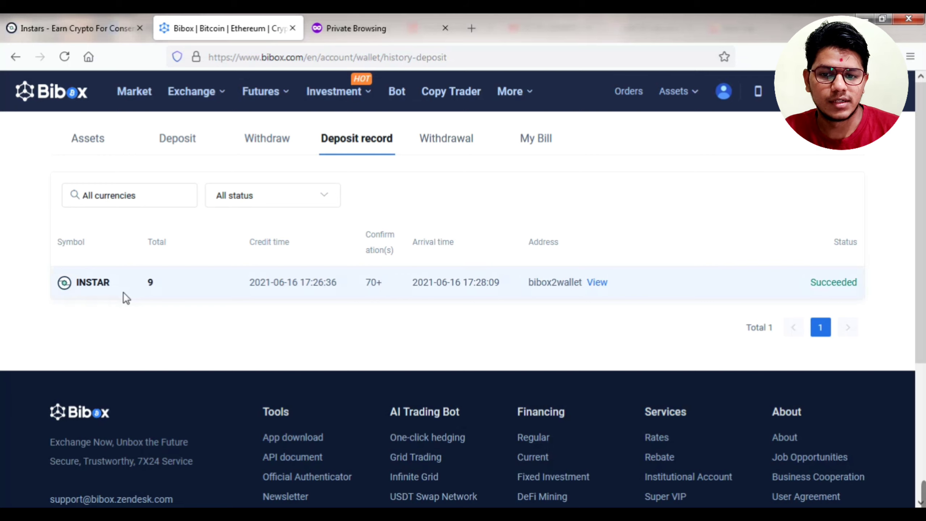
Reload the deposit records until the 10 INSTAR deposit shows as In Confirming.
{"action": "left_click", "coordinate": [70, 60]}
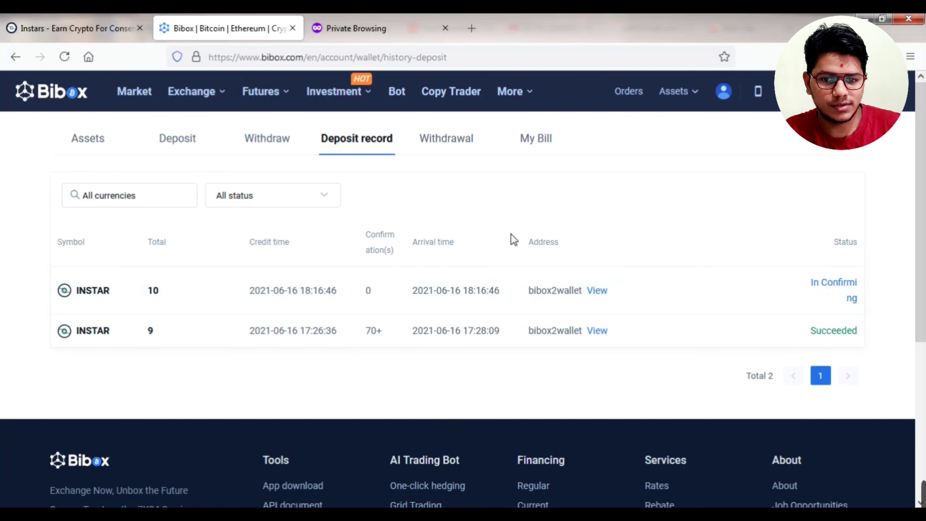
{"action": "mouse_move", "coordinate": [197, 95]}
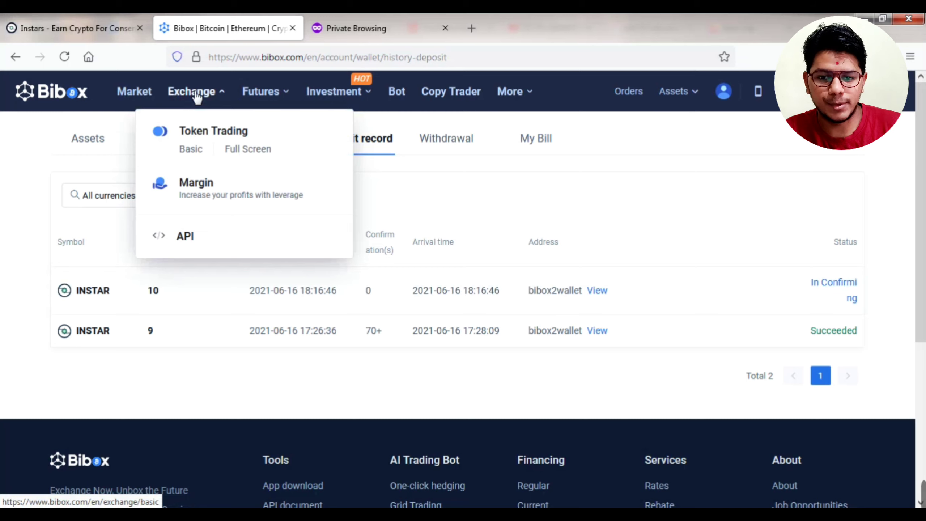
Go to Token Trading, search 'instar', and open the INSTAR/BTC market's order form.
{"action": "left_click", "coordinate": [196, 96]}
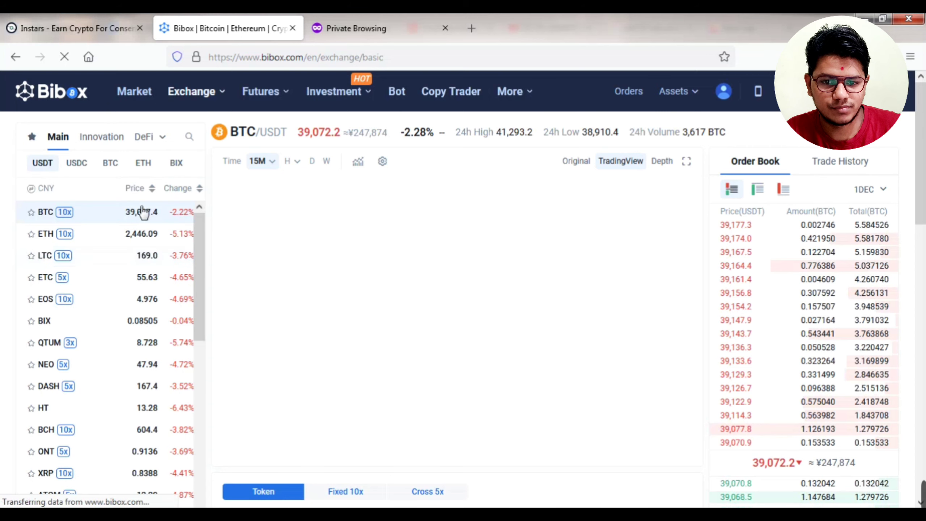
{"action": "left_click", "coordinate": [190, 137]}
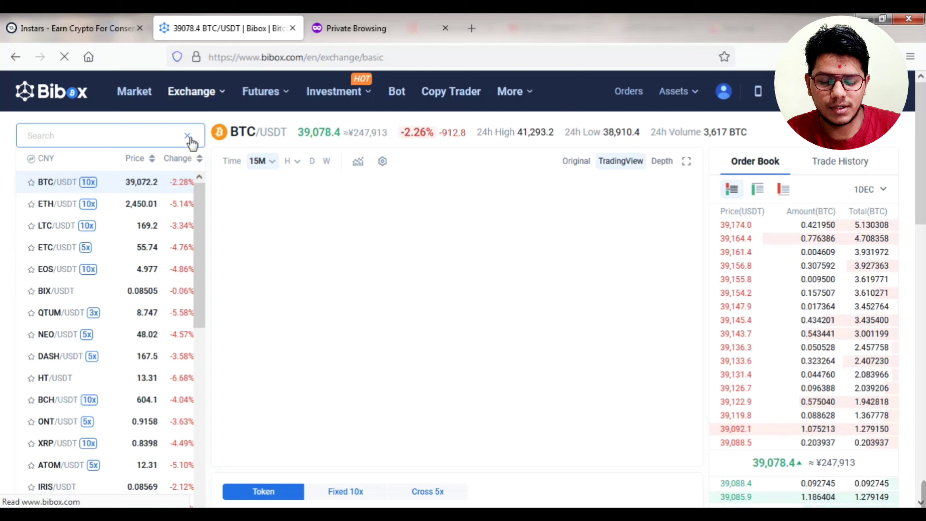
{"action": "left_click", "coordinate": [162, 135]}
{"action": "type", "text": "instar"}
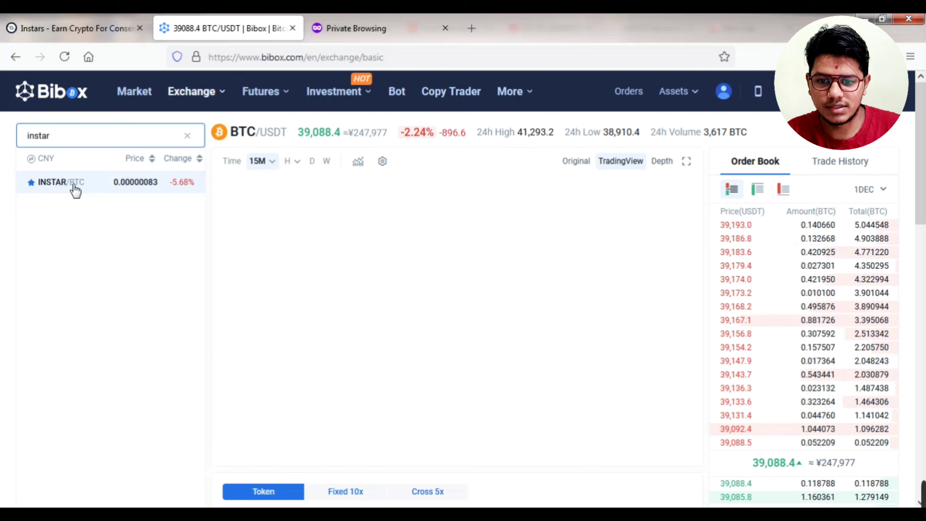
{"action": "left_click", "coordinate": [75, 187]}
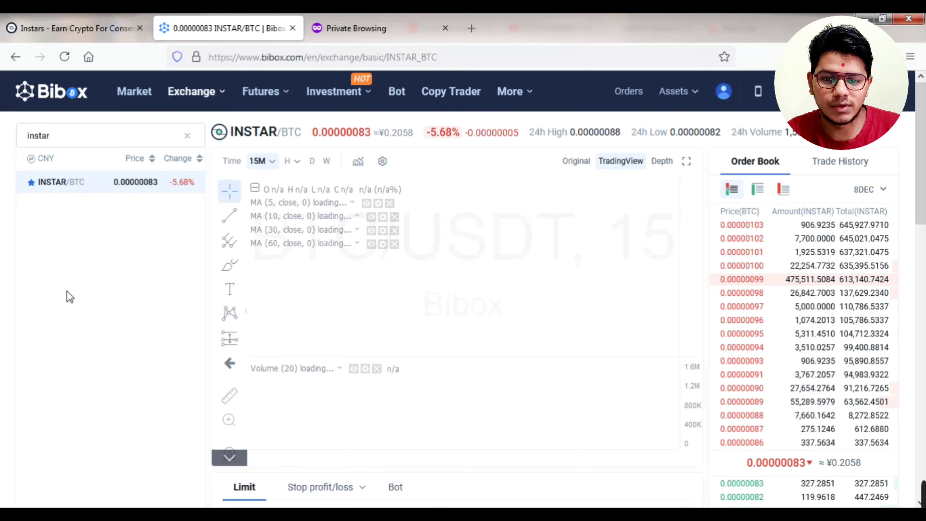
{"action": "scroll", "coordinate": [68, 296], "scroll_direction": "down", "scroll_amount": 5}
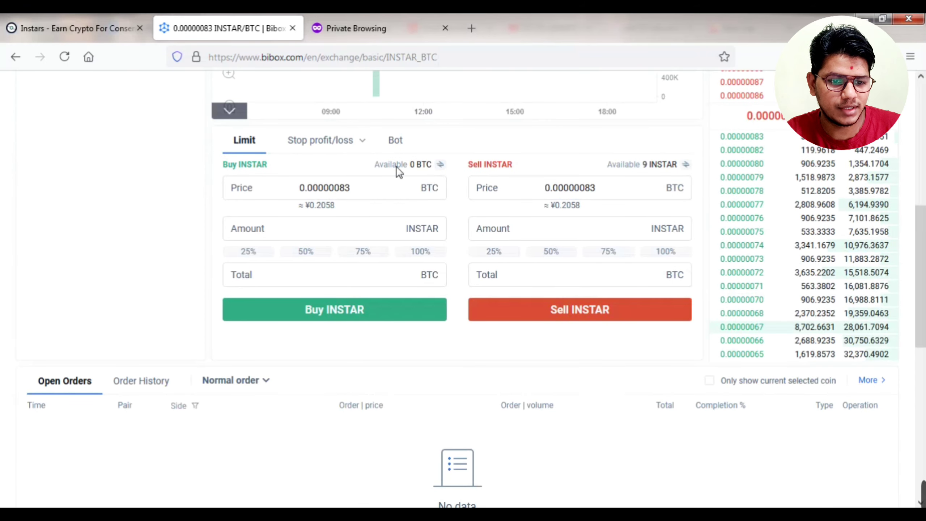
Open the fund transfer form beside Sell Available, then close it without transferring.
{"action": "left_click", "coordinate": [646, 191]}
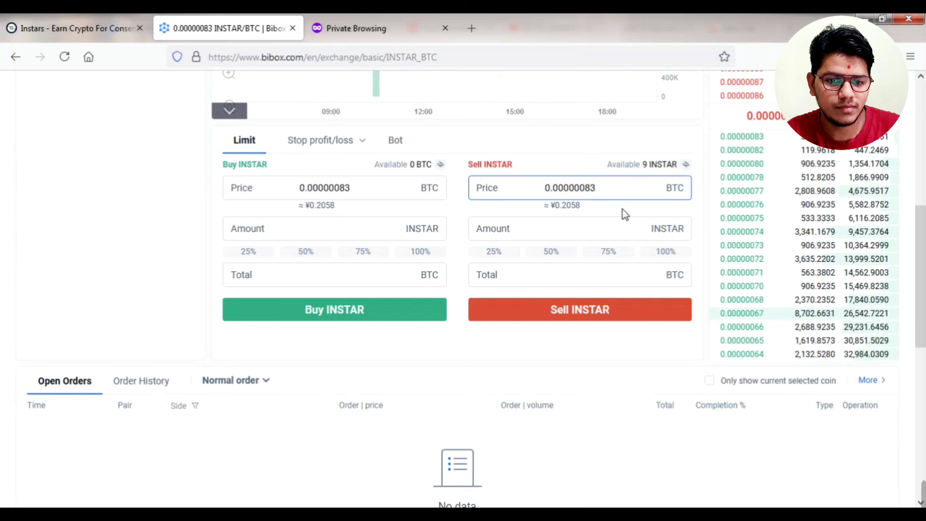
{"action": "left_click", "coordinate": [687, 165]}
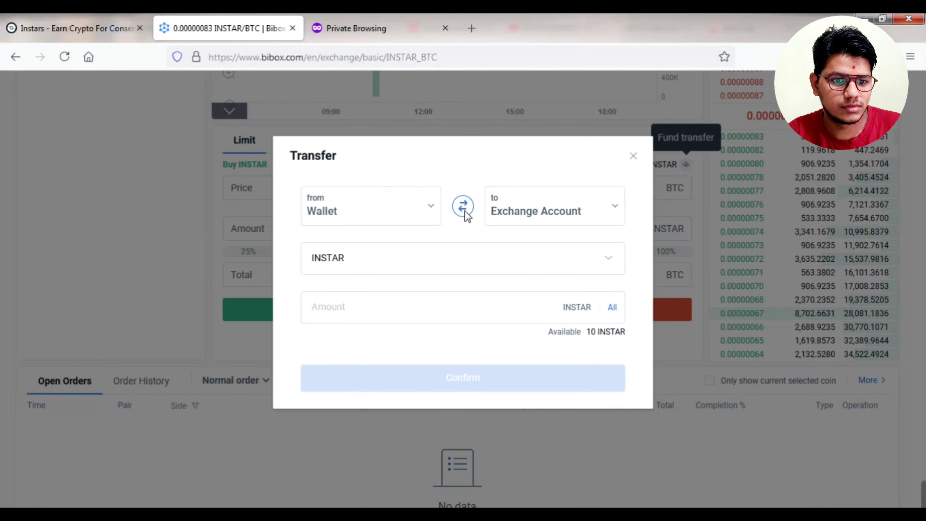
{"action": "left_click", "coordinate": [405, 317]}
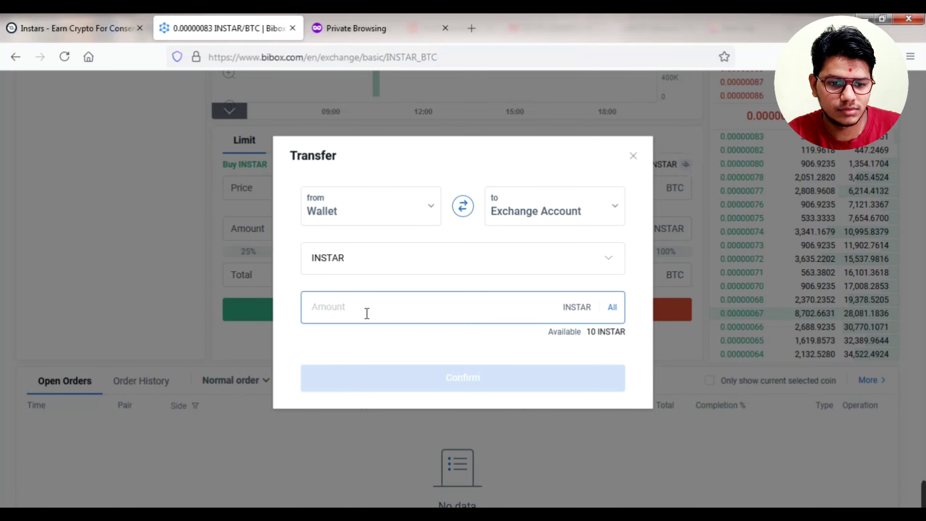
{"action": "left_click", "coordinate": [274, 326]}
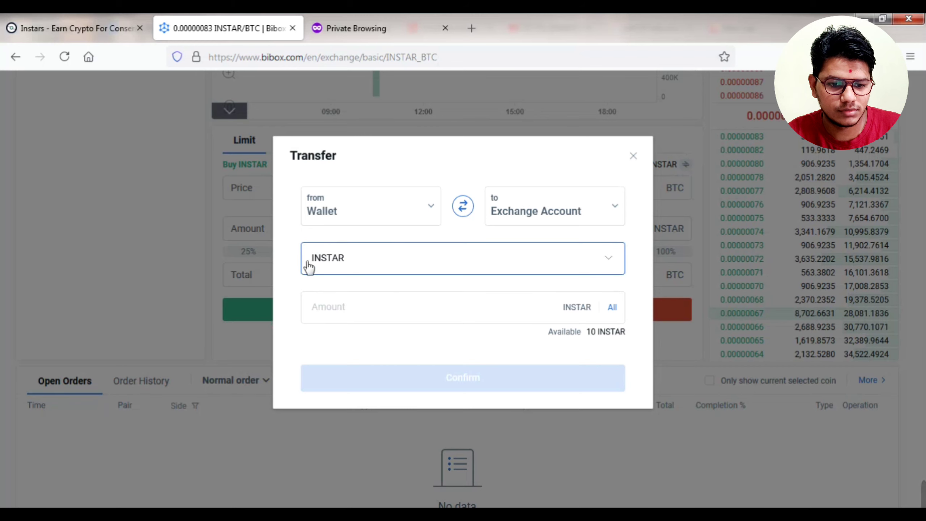
{"action": "left_click", "coordinate": [635, 157]}
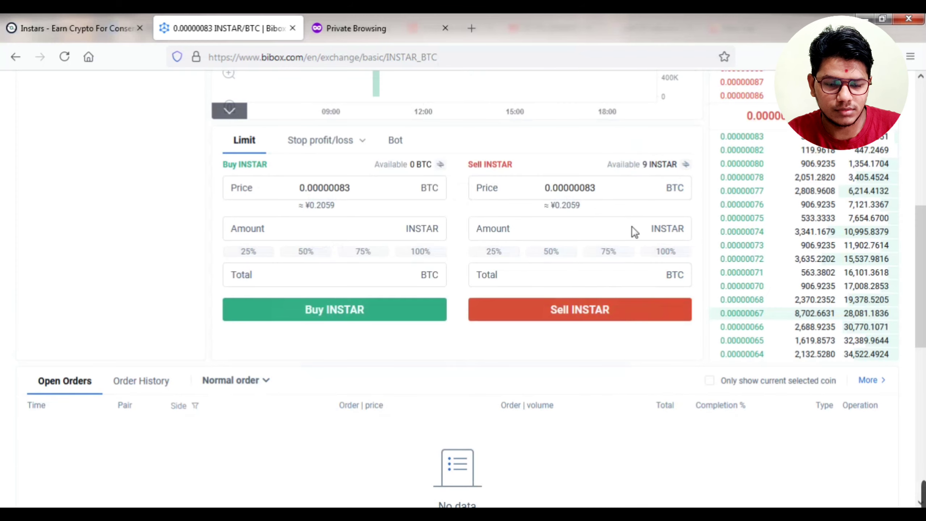
Transfer All 10 INSTAR from Wallet to Exchange Account and confirm.
{"action": "left_click", "coordinate": [686, 166]}
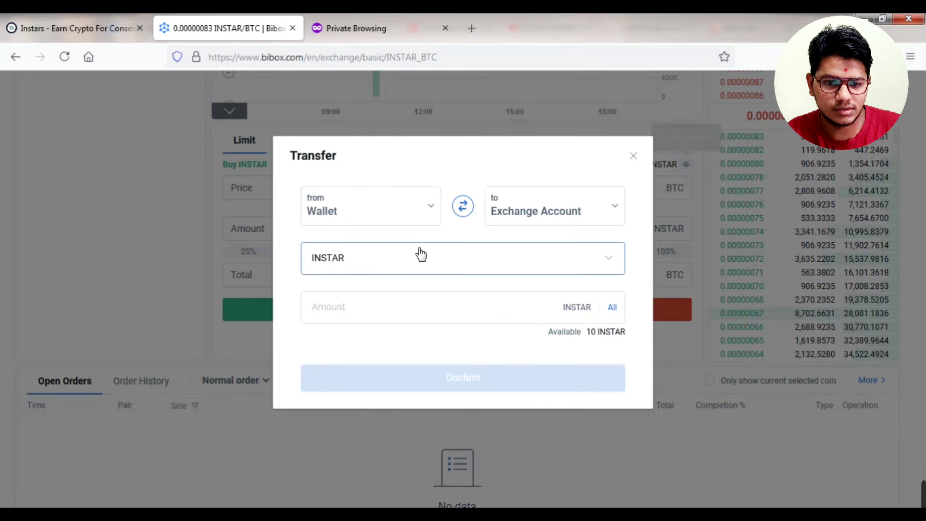
{"action": "left_click", "coordinate": [585, 220]}
{"action": "left_click", "coordinate": [468, 259]}
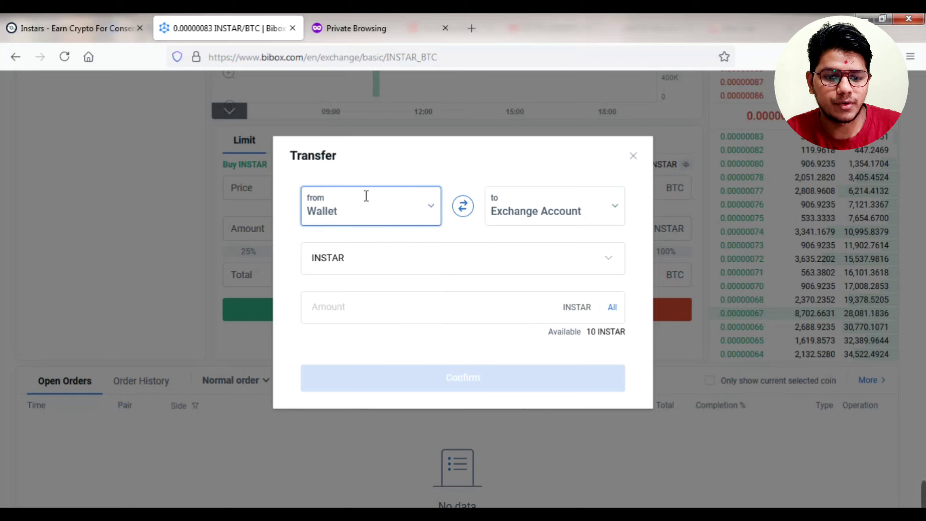
{"action": "left_click", "coordinate": [329, 219]}
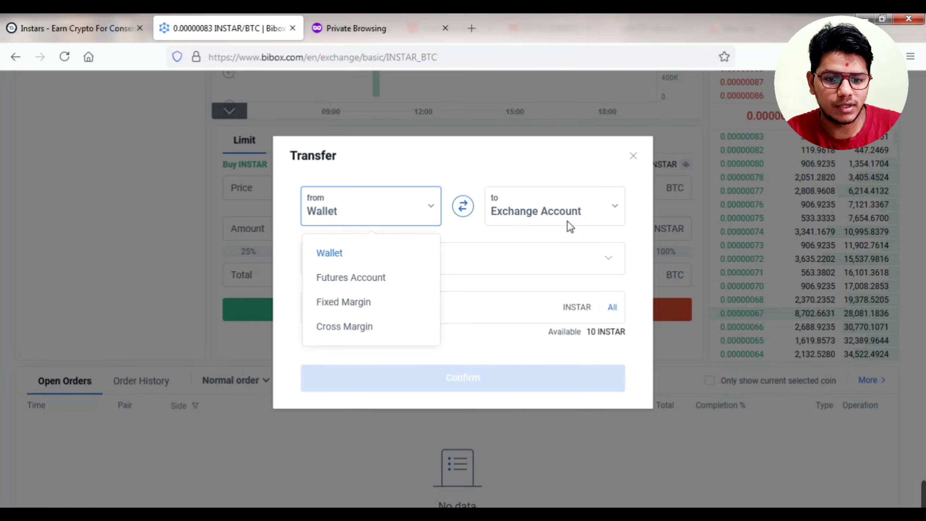
{"action": "left_click", "coordinate": [491, 204]}
{"action": "left_click", "coordinate": [412, 268]}
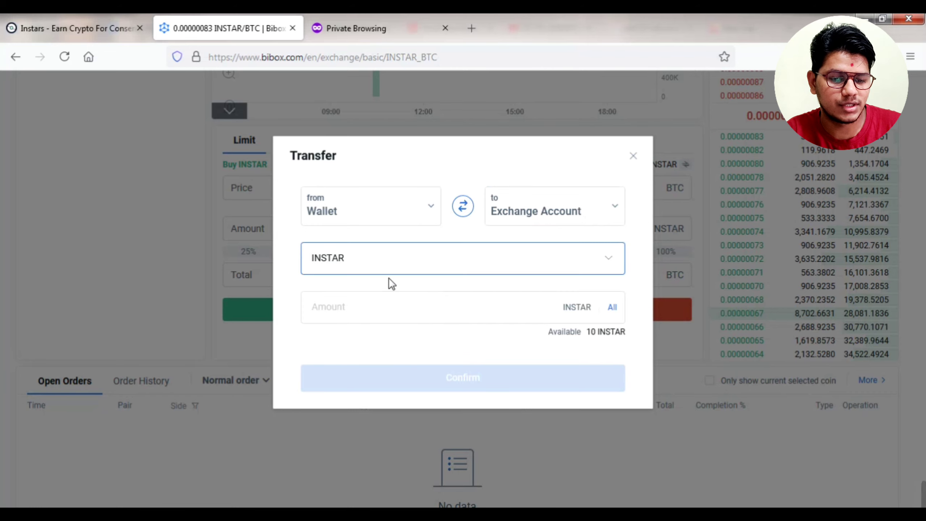
{"action": "left_click", "coordinate": [350, 311]}
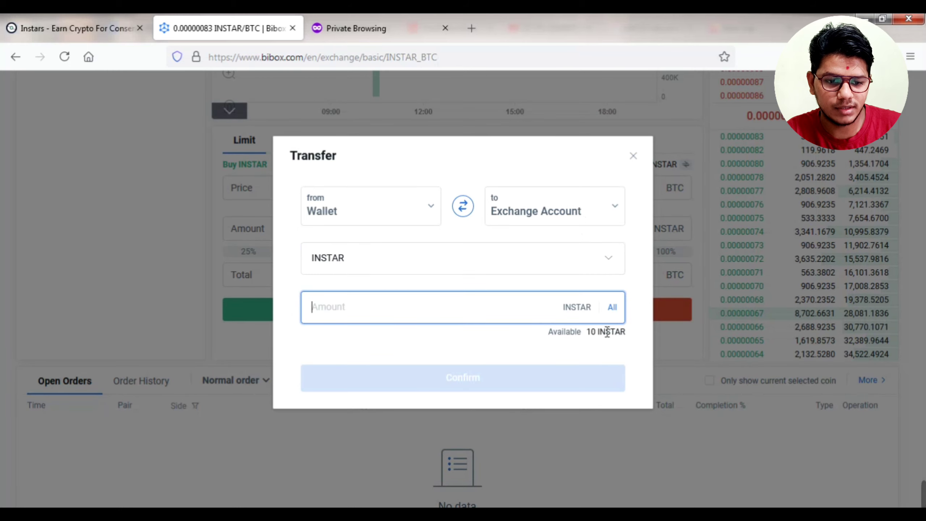
{"action": "left_click", "coordinate": [612, 307]}
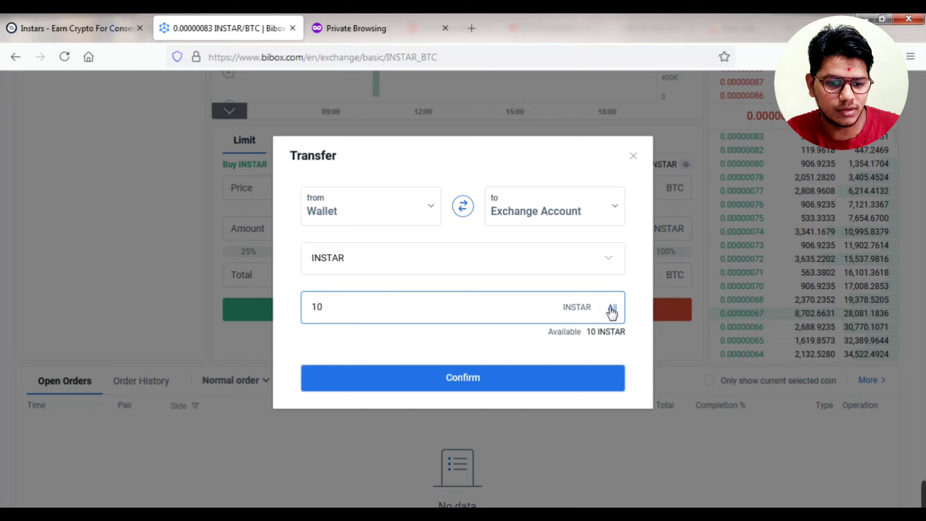
{"action": "left_click", "coordinate": [476, 379]}
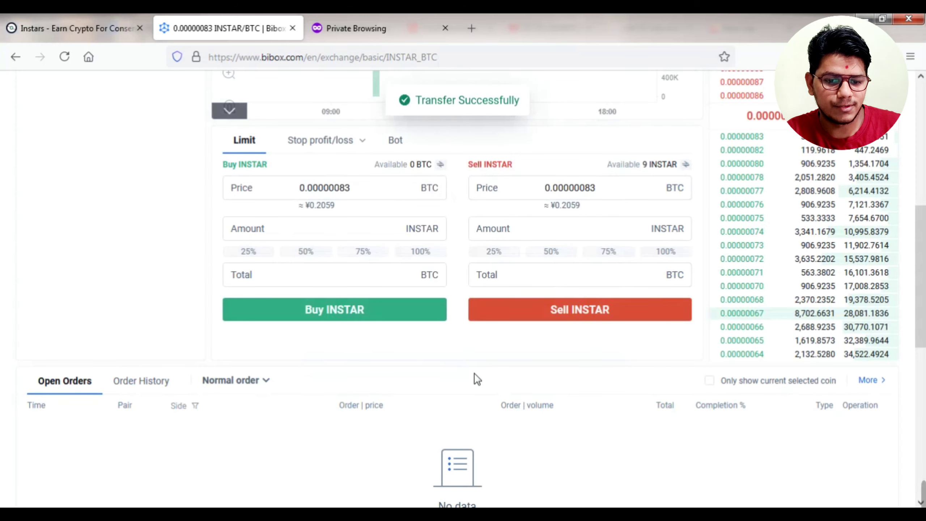